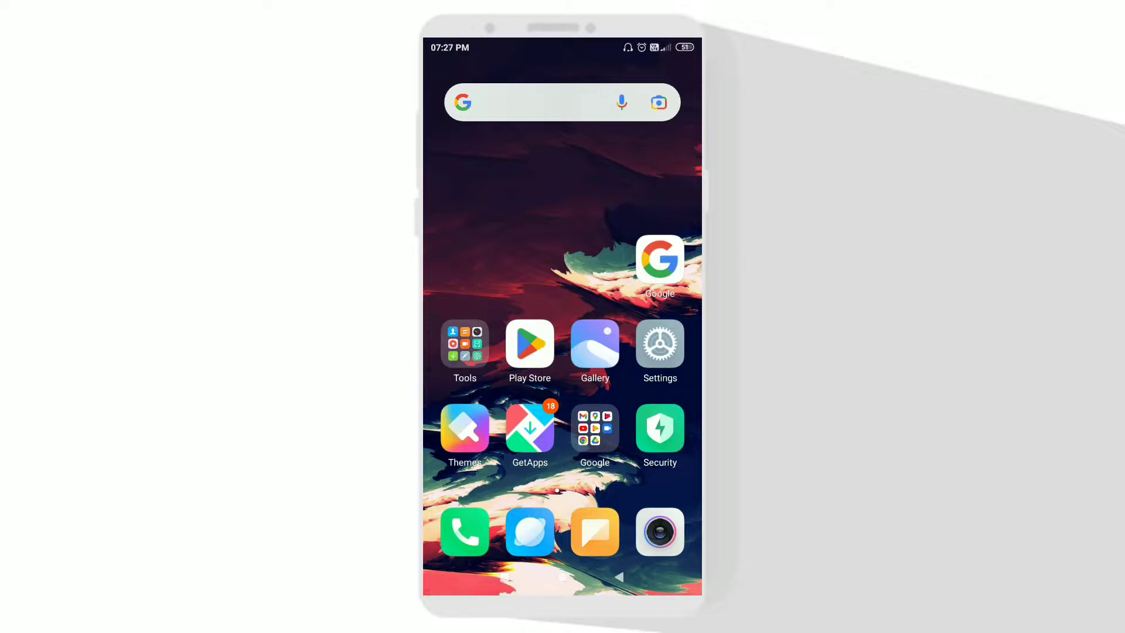
scroll(563, 316, left, 5)
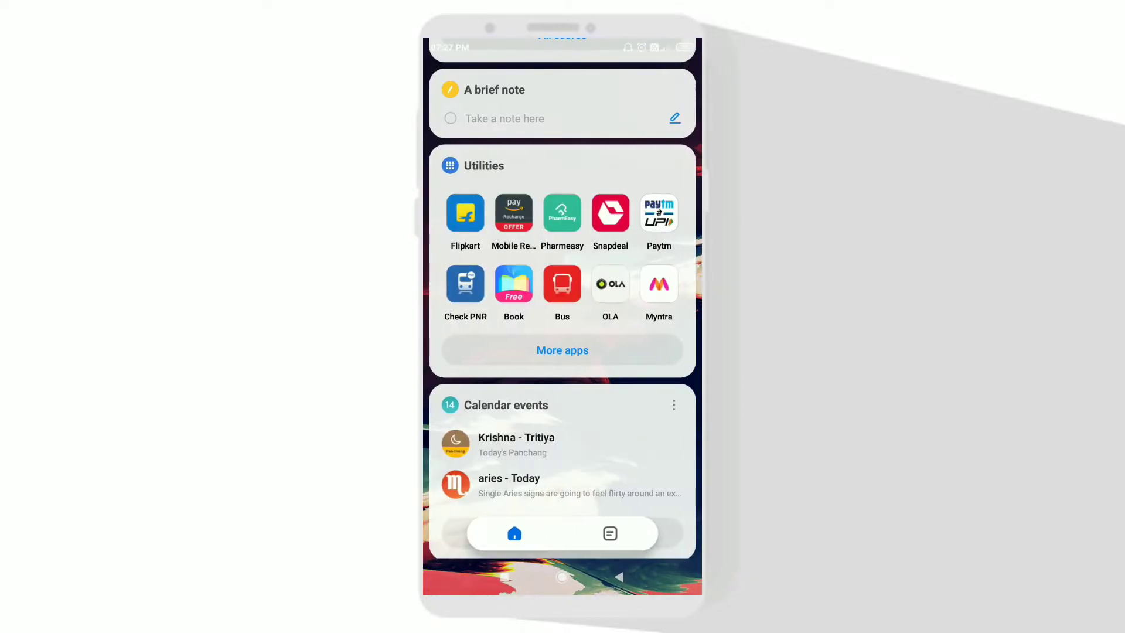
scroll(563, 316, up, 3)
scroll(563, 316, up, 3)
scroll(563, 299, up, 1)
scroll(562, 299, down, 3)
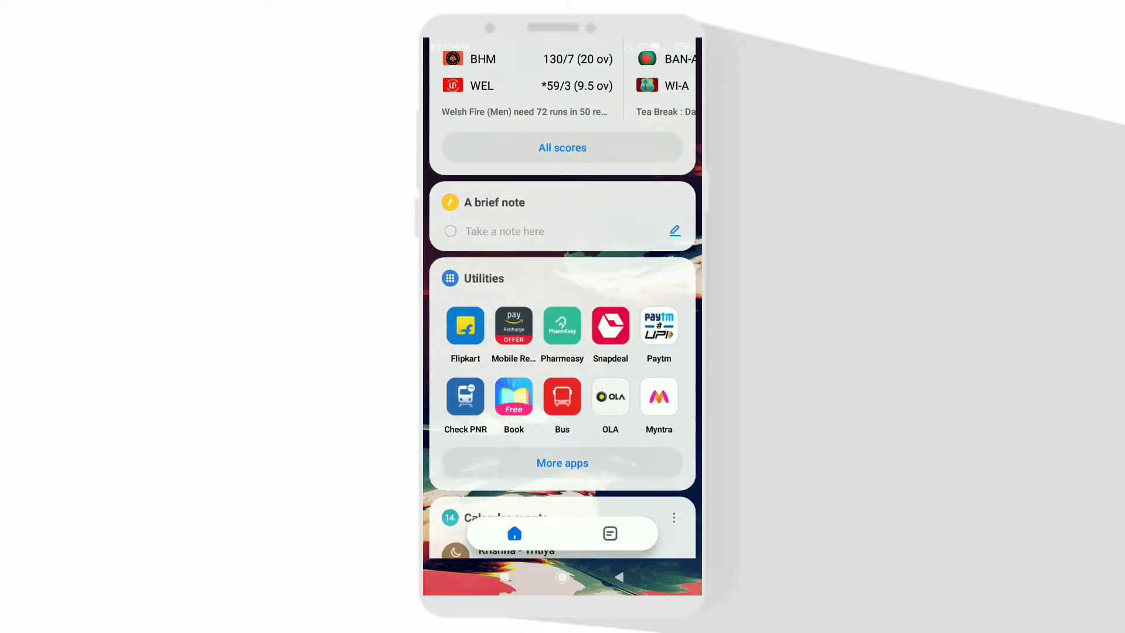
scroll(562, 299, down, 3)
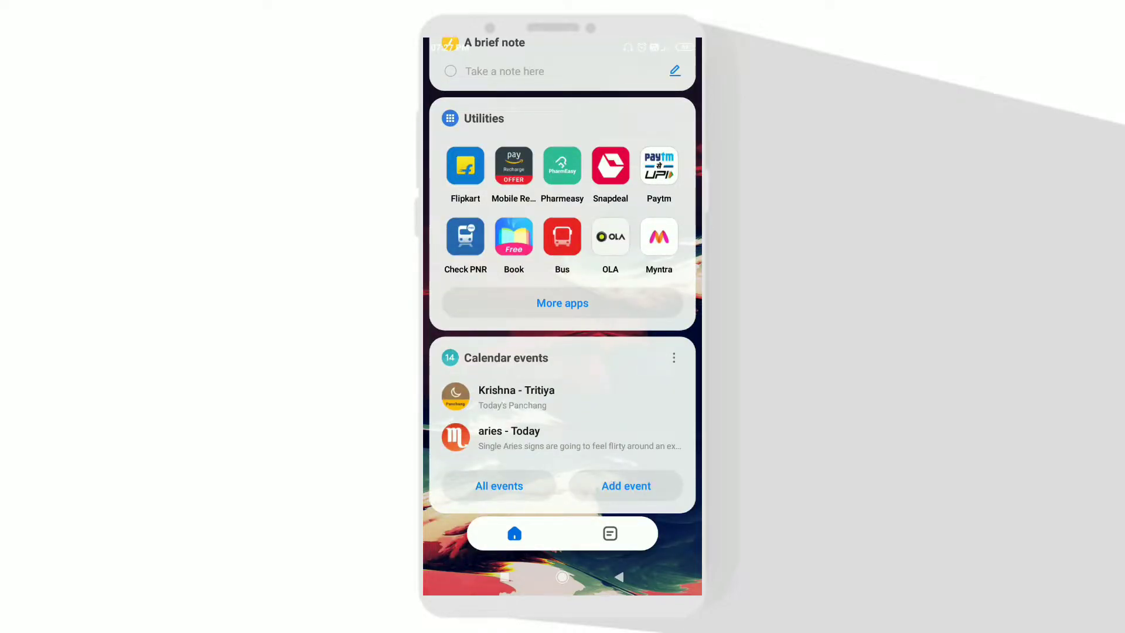
scroll(562, 280, up, 2)
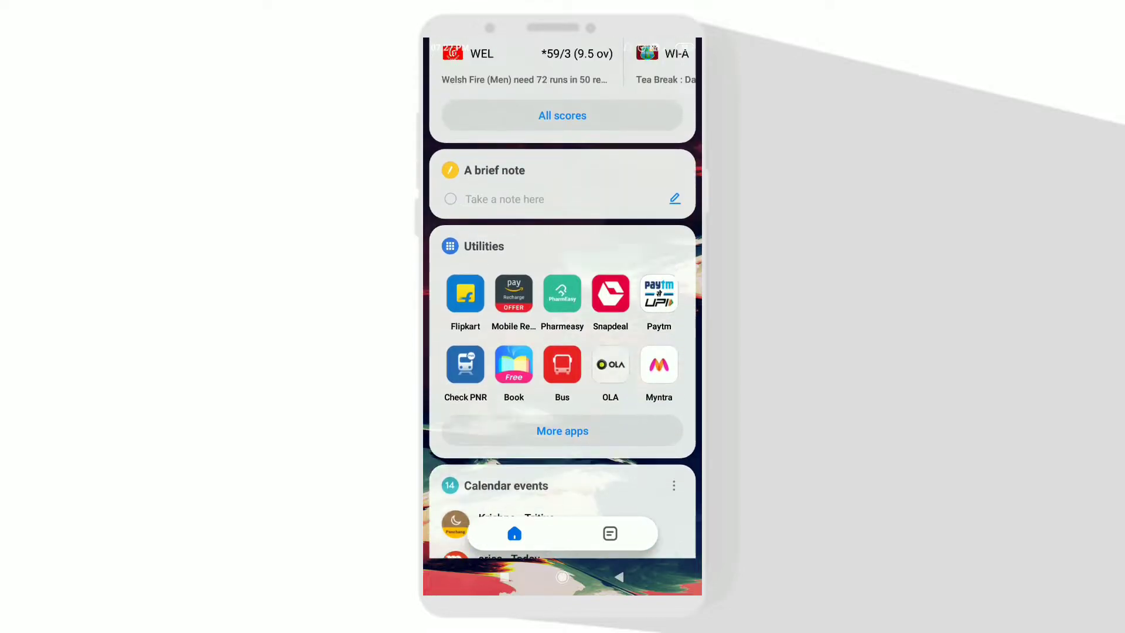
scroll(563, 279, up, 3)
scroll(563, 280, up, 1)
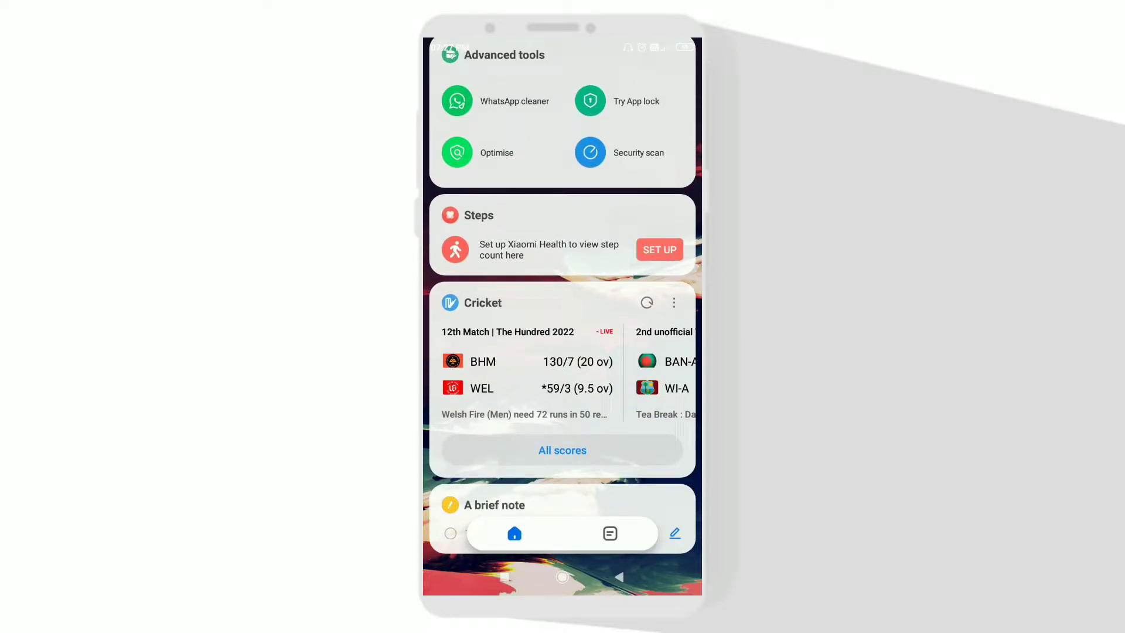
scroll(563, 300, down, 5)
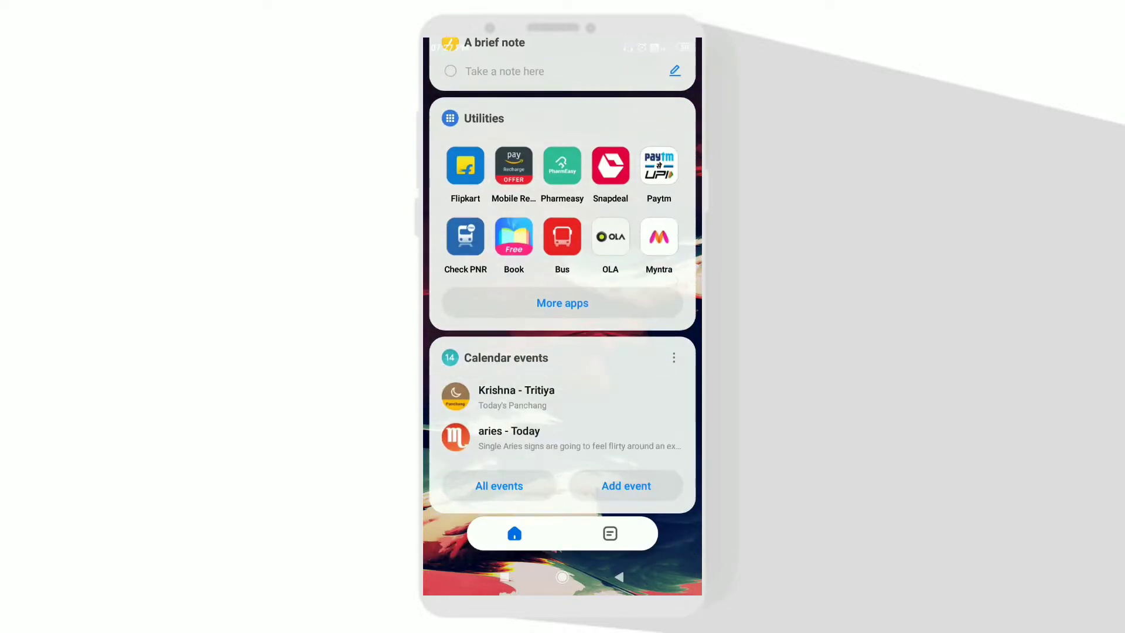
scroll(563, 299, up, 3)
scroll(563, 299, up, 2)
scroll(563, 298, up, 3)
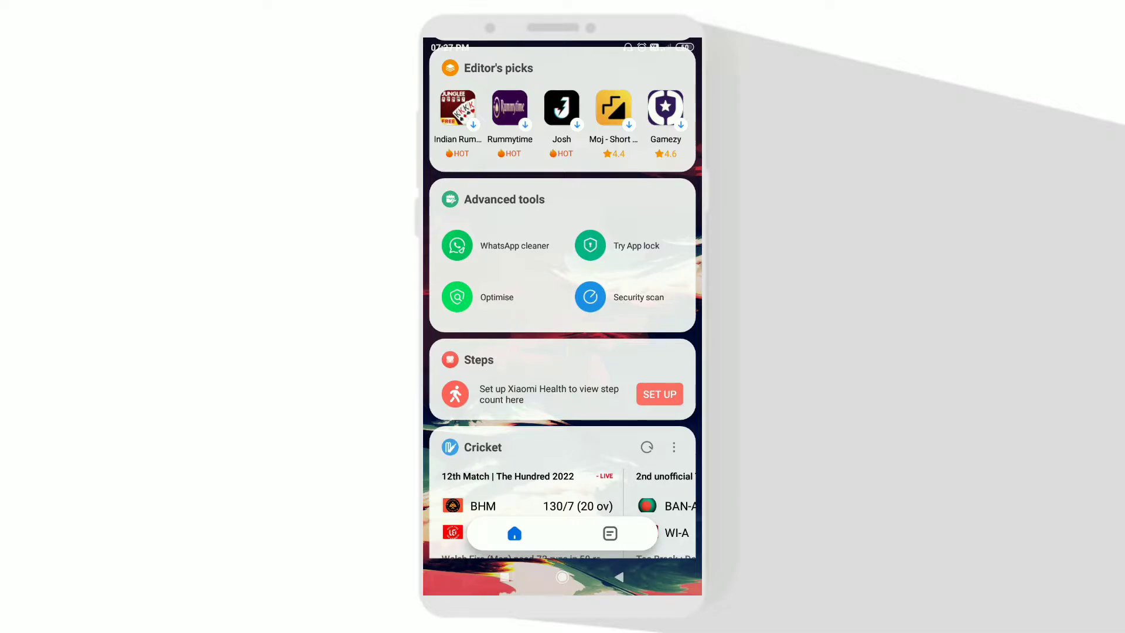
scroll(563, 299, up, 3)
scroll(562, 299, right, 5)
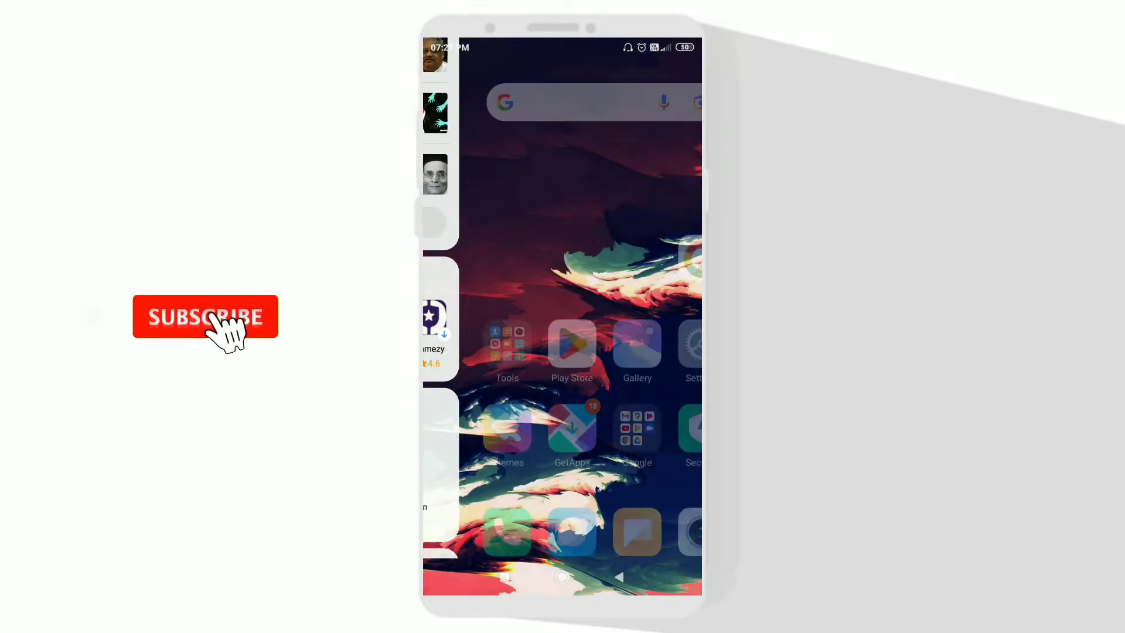
scroll(563, 299, left, 5)
scroll(563, 299, up, 2)
scroll(563, 298, up, 3)
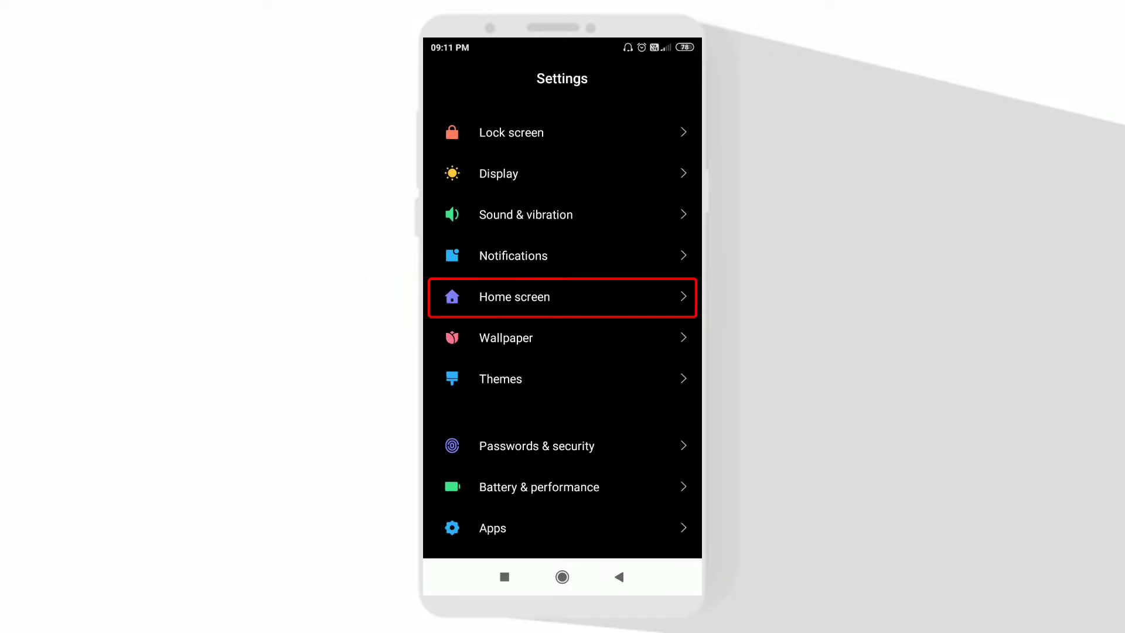
Switch off App vault under Home screen settings, confirm Turn off, and return home.
click(514, 297)
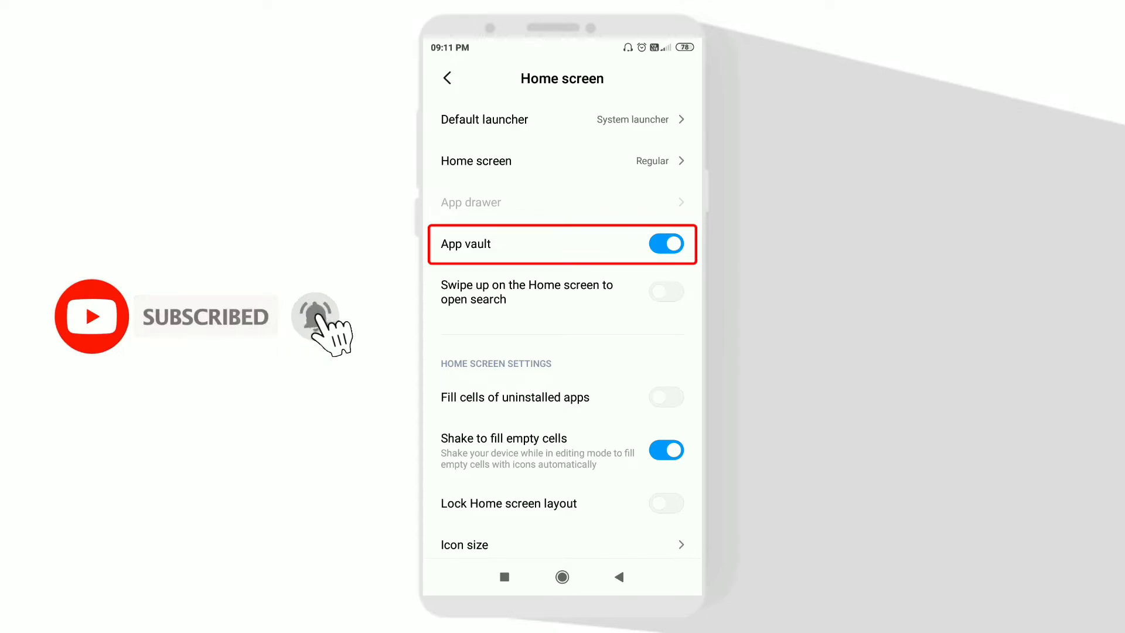
click(667, 244)
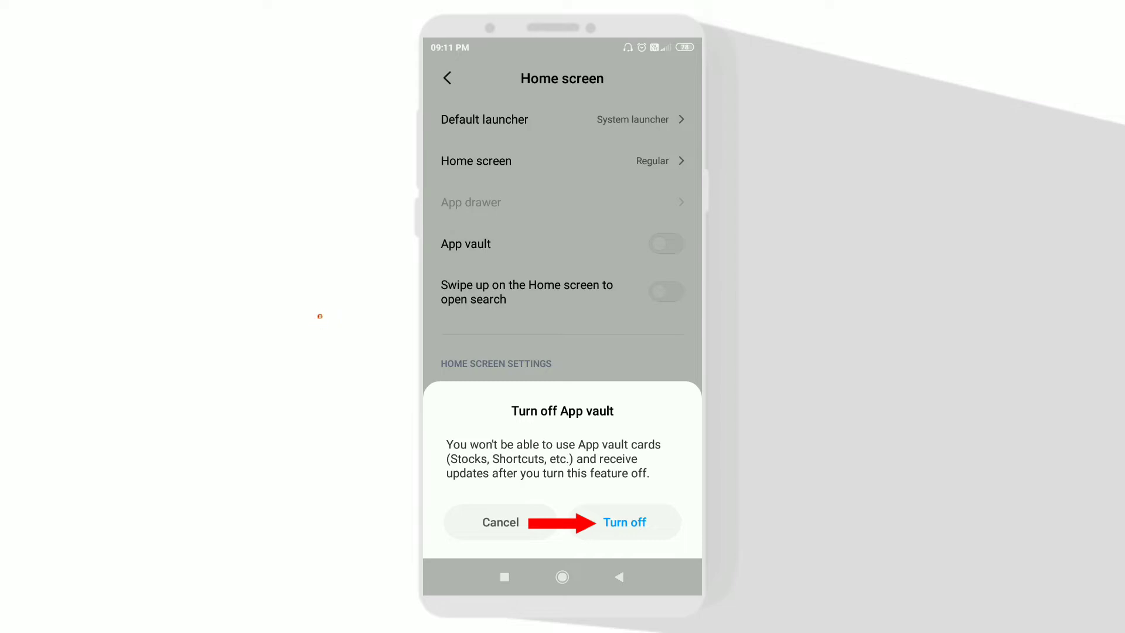
click(624, 527)
click(562, 576)
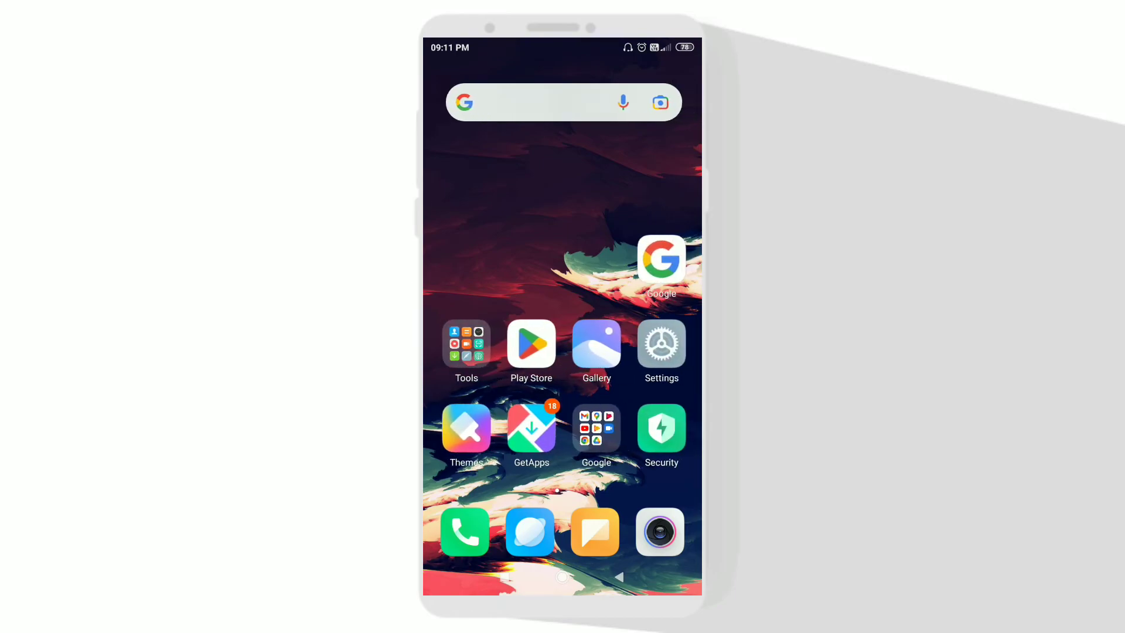
drag(615, 351, 523, 352)
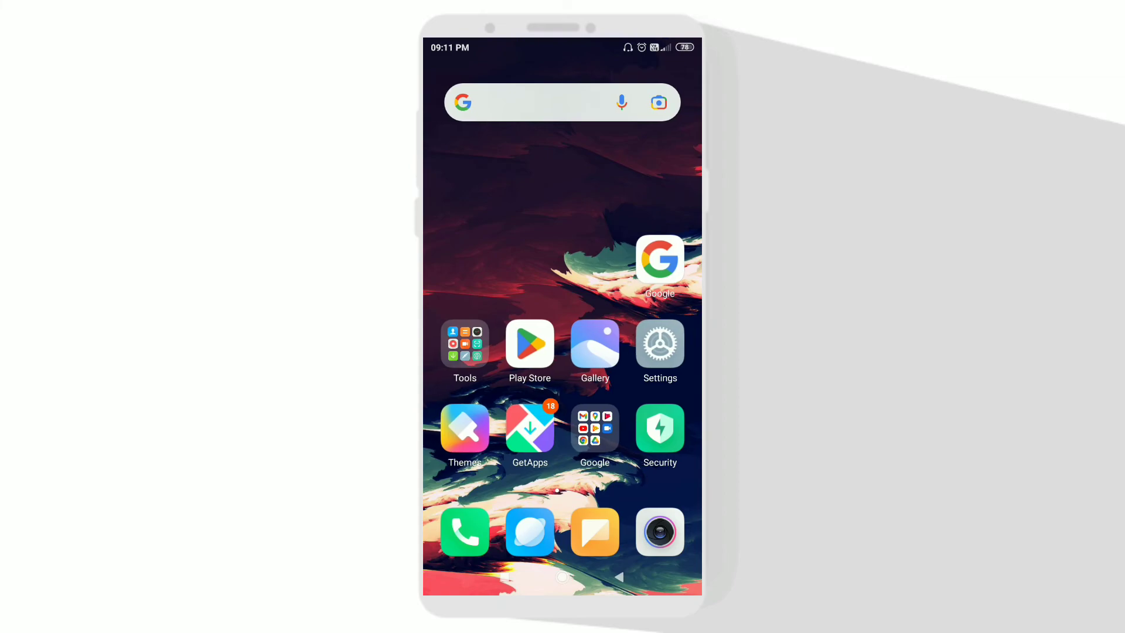